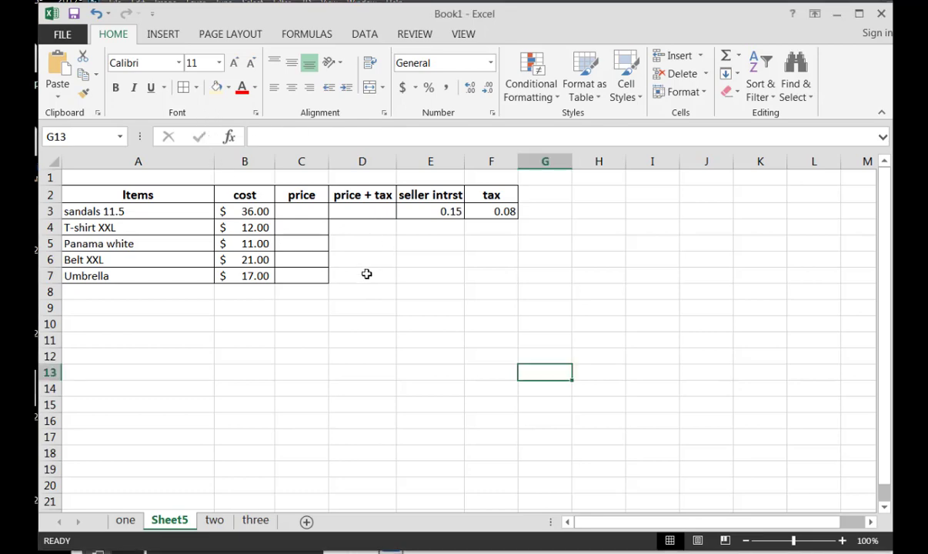
- Add borders to cells D4:D7 in the price + tax column
left_click_drag(361, 225, 361, 276)
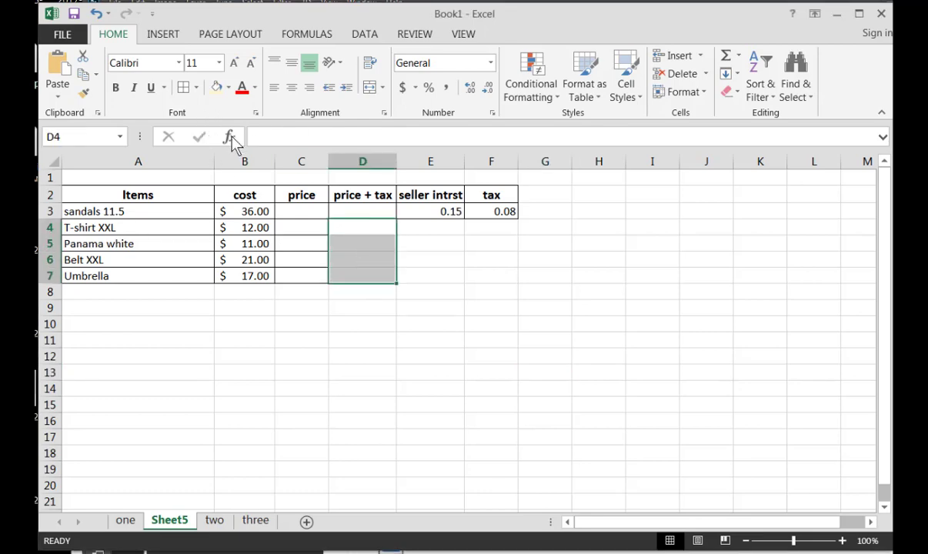
left_click(187, 90)
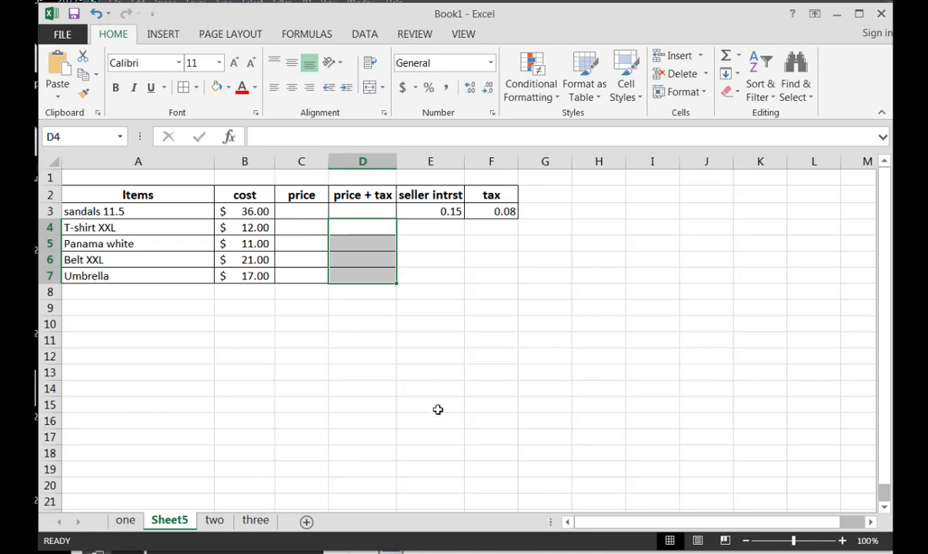
left_click(367, 388)
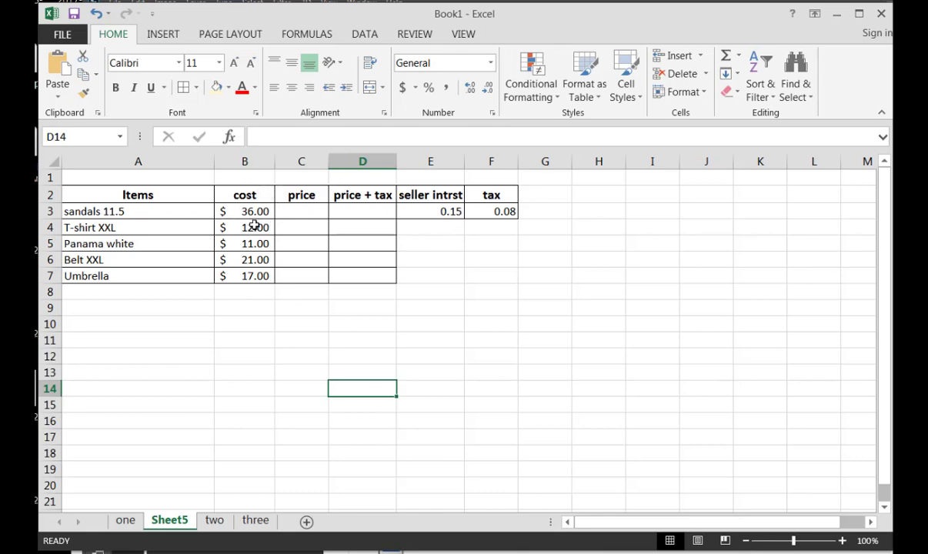
- Enter the formula =B3+E3*B3 in C3 to calculate the sandals' price from cost plus seller interest
left_click(300, 212)
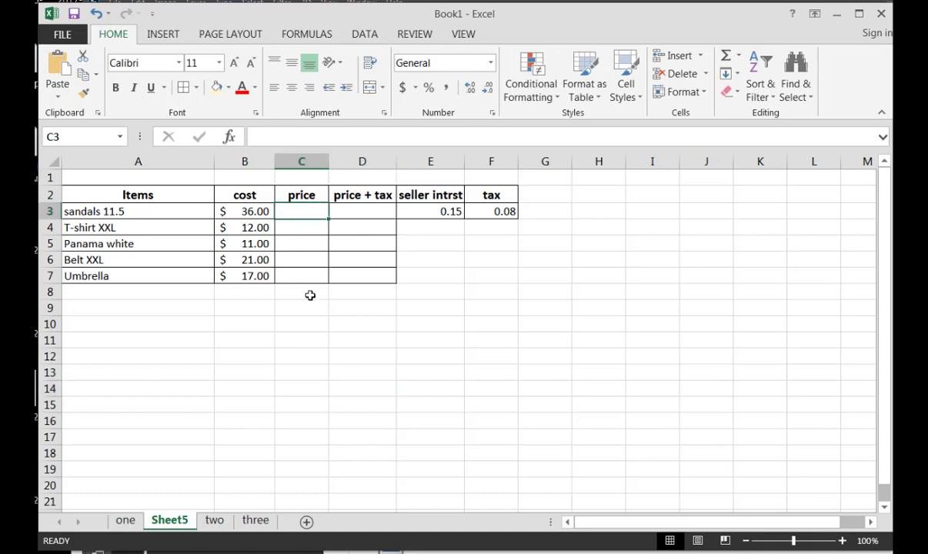
type("=")
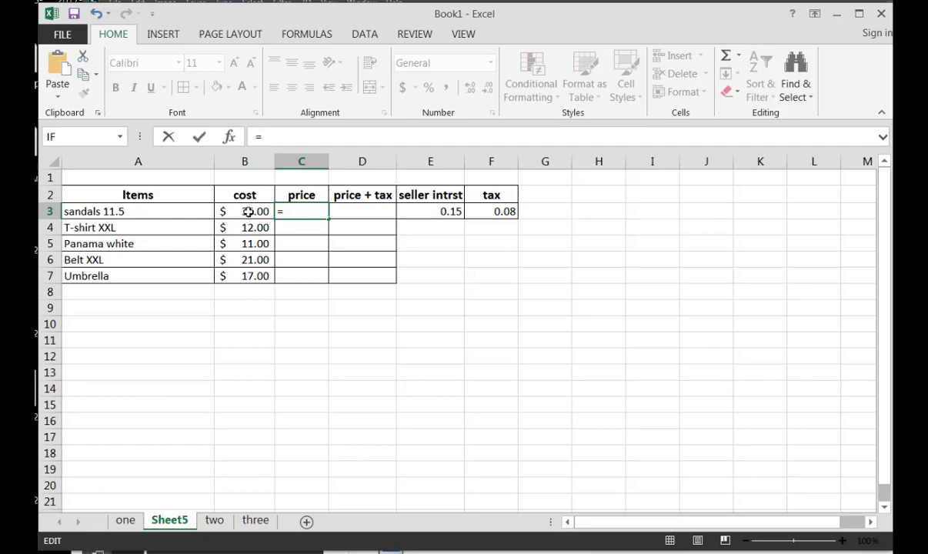
left_click(253, 211)
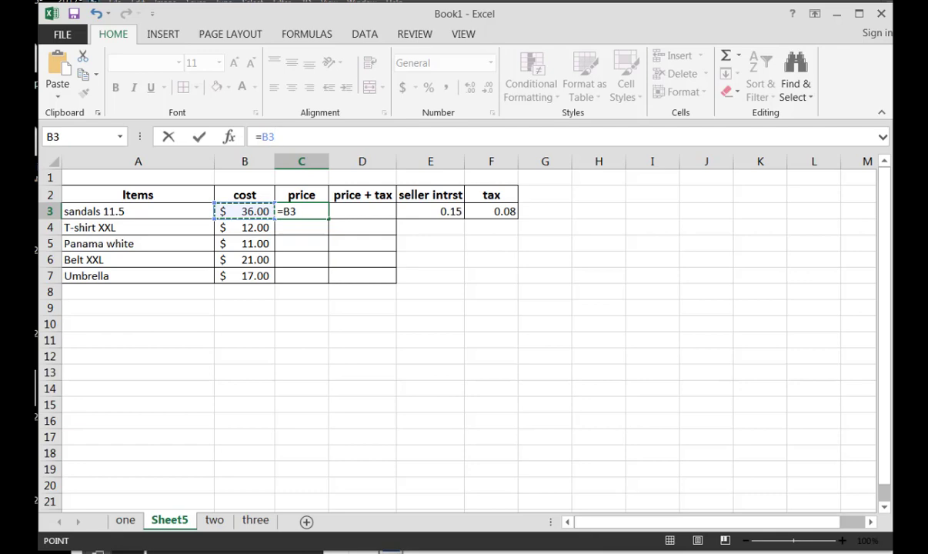
type("+")
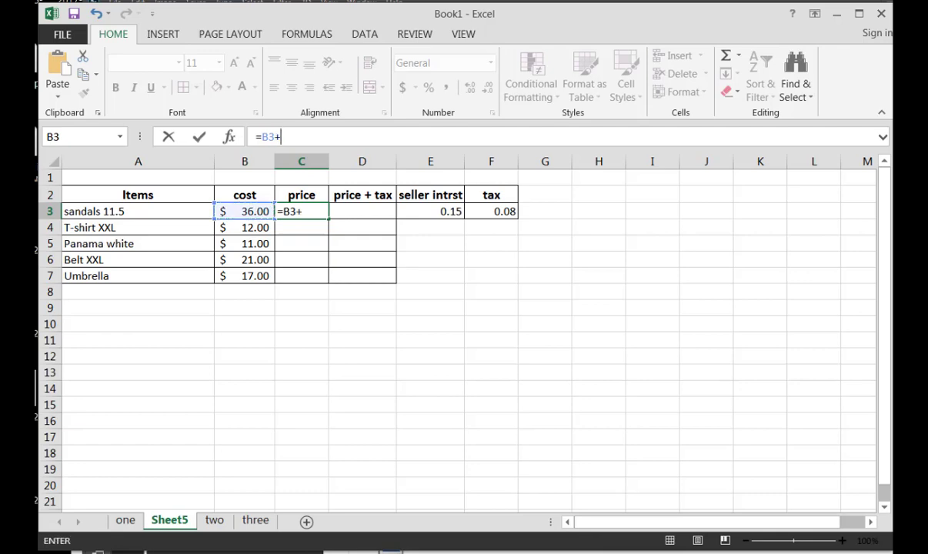
left_click(441, 211)
type("*")
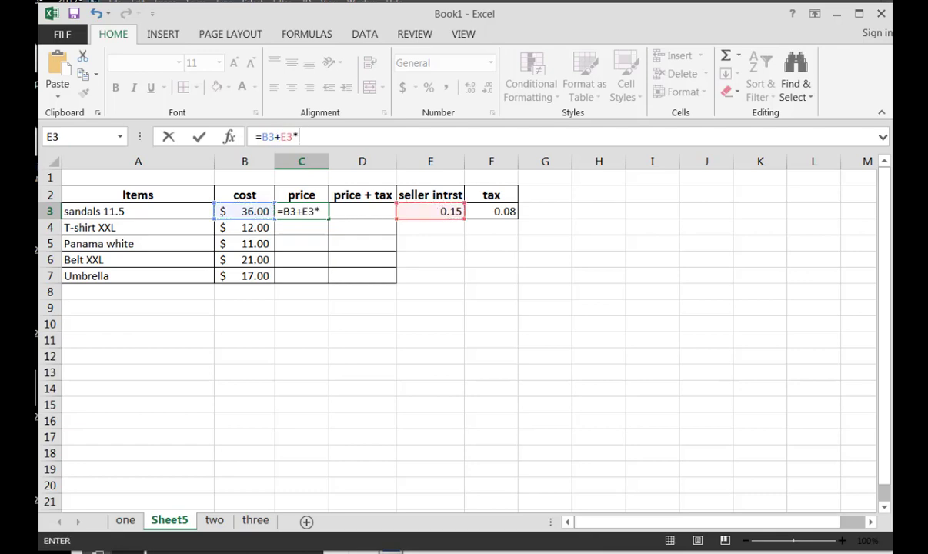
left_click(263, 208)
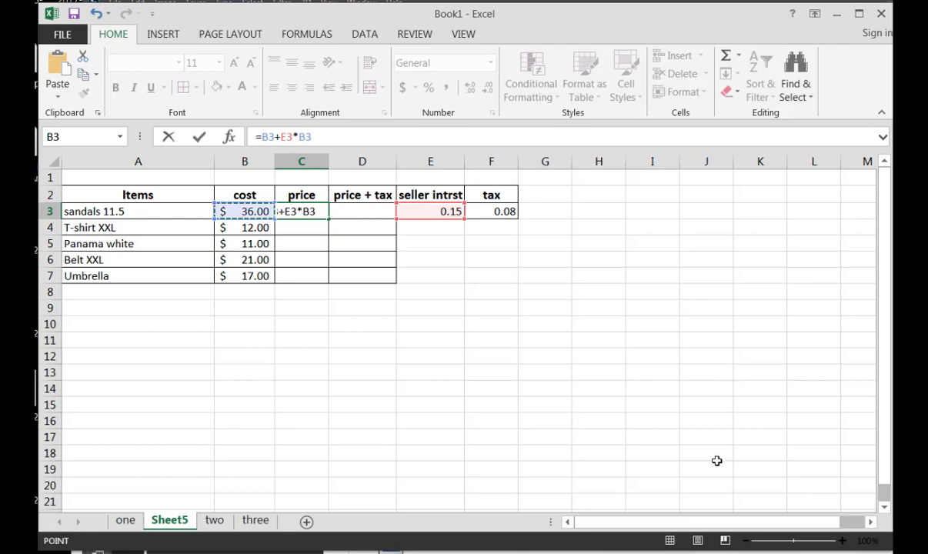
left_click(198, 137)
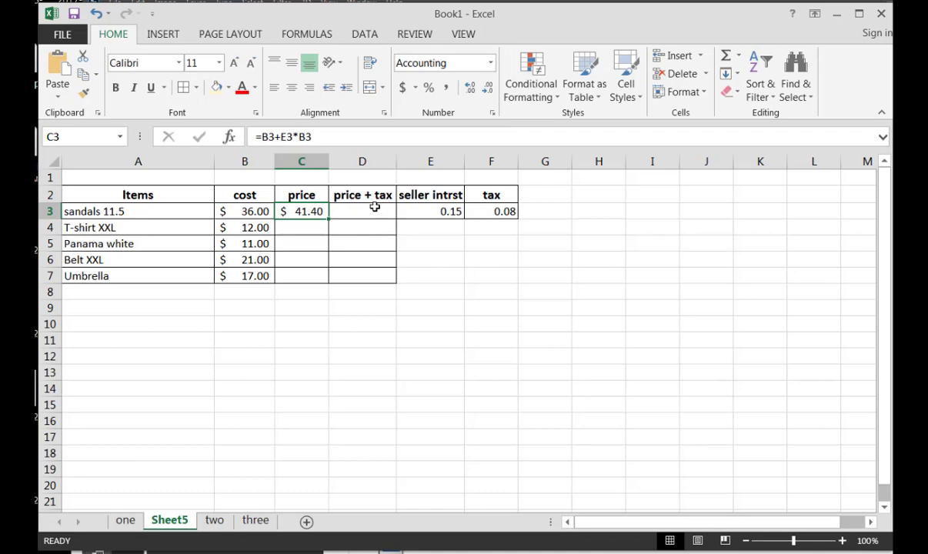
- Format the seller interest in E3 and the tax in F3 as percentages, showing the tax with two decimals
left_click(452, 211)
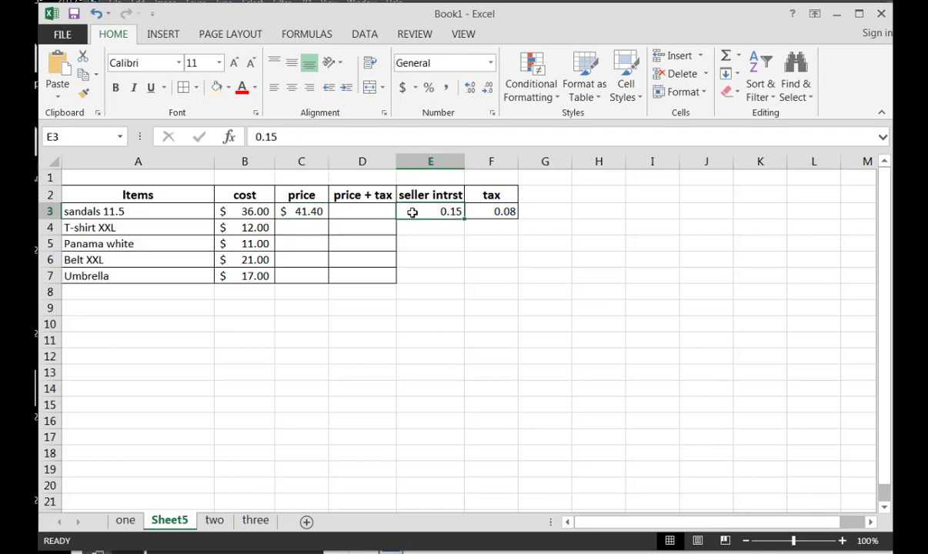
left_click(429, 89)
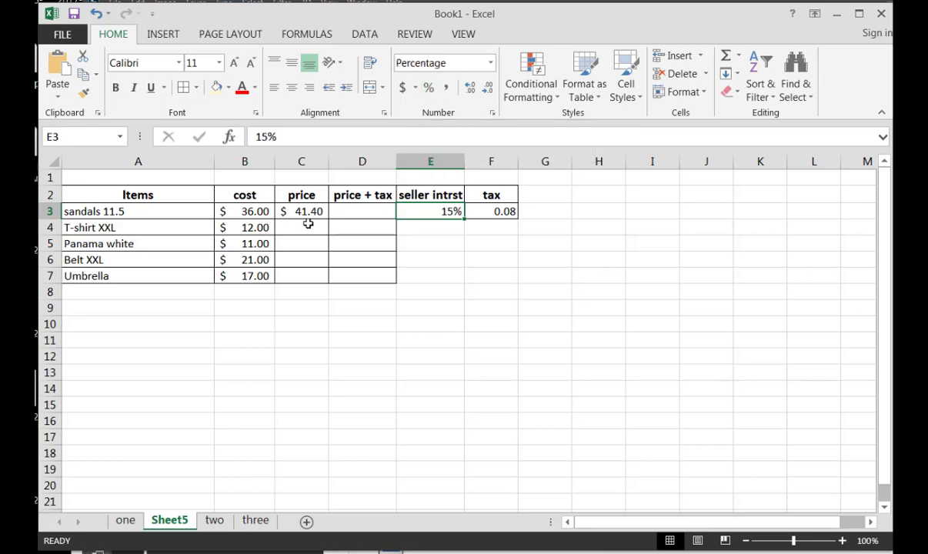
left_click(496, 210)
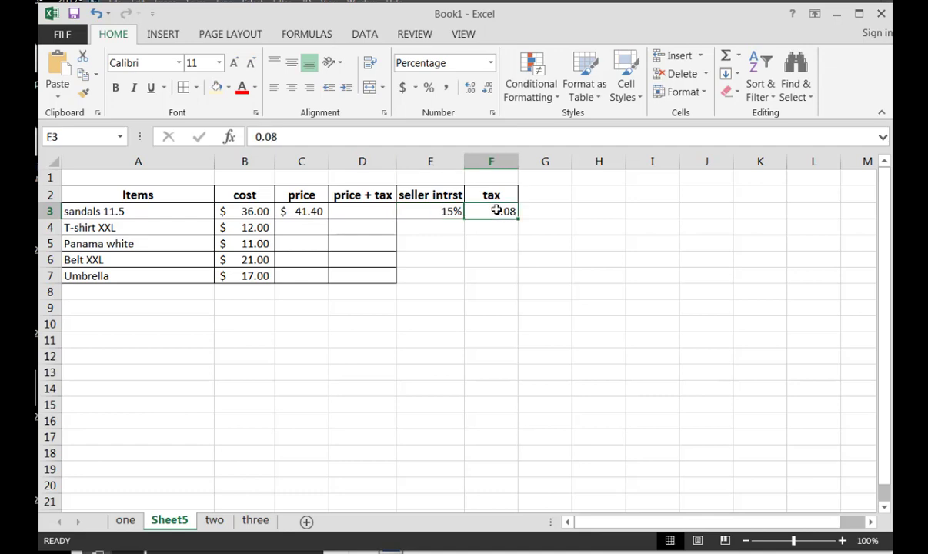
left_click(429, 88)
left_click(471, 91)
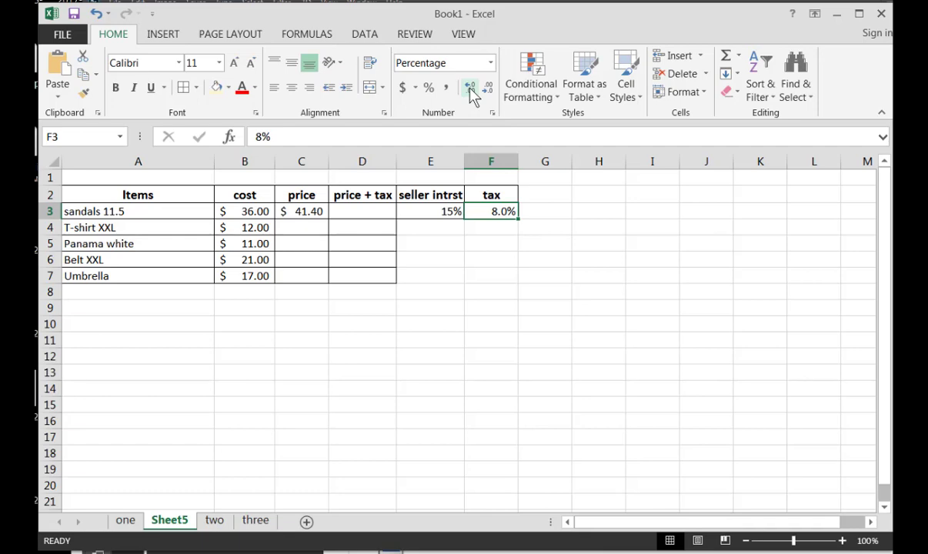
left_click(471, 90)
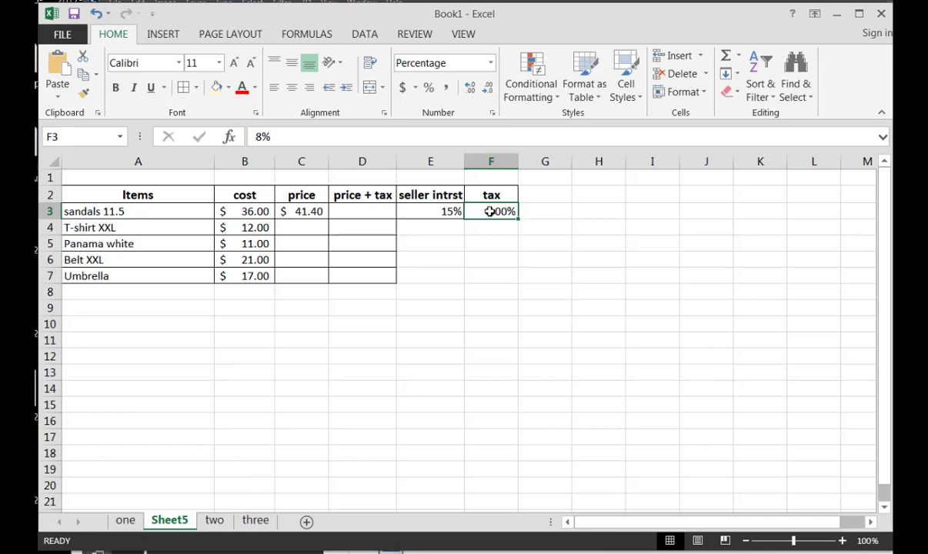
- Set the tax rate in F3 to 7.81%
double_click(482, 212)
key("Delete")
type("7.8")
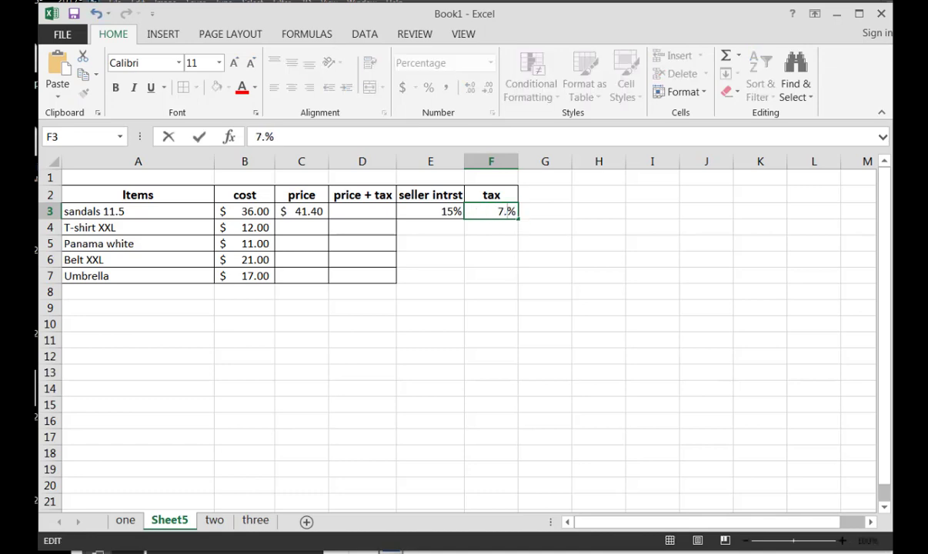
type("1")
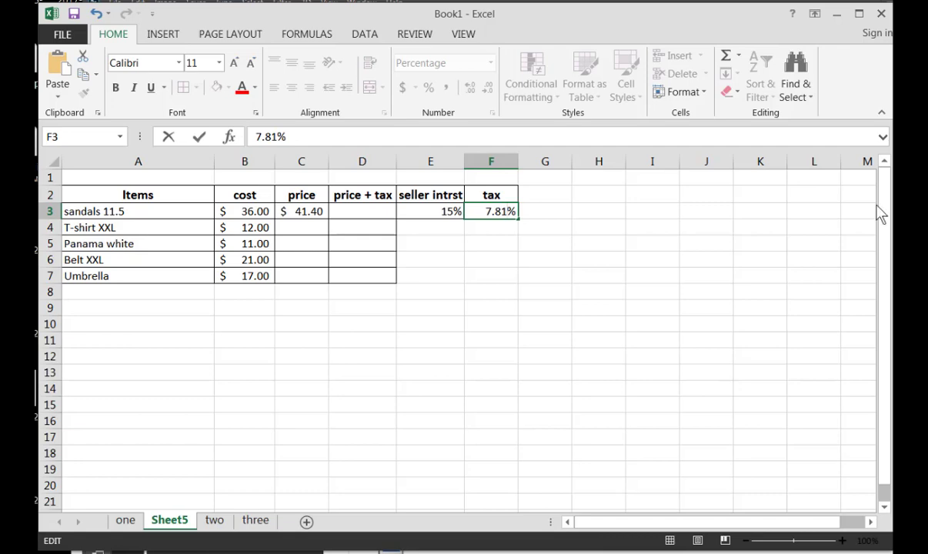
left_click(585, 243)
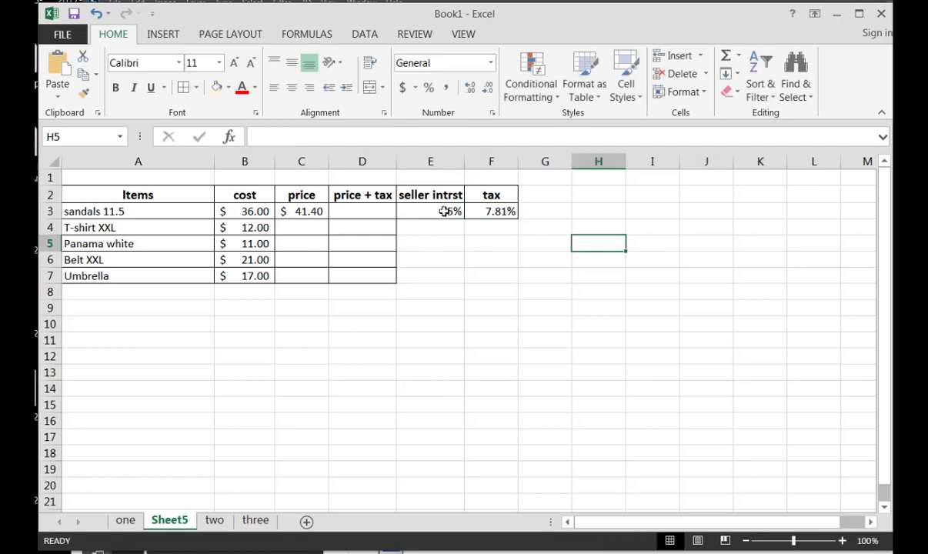
- Show the seller interest percentage in E3 with two decimal places
left_click(445, 211)
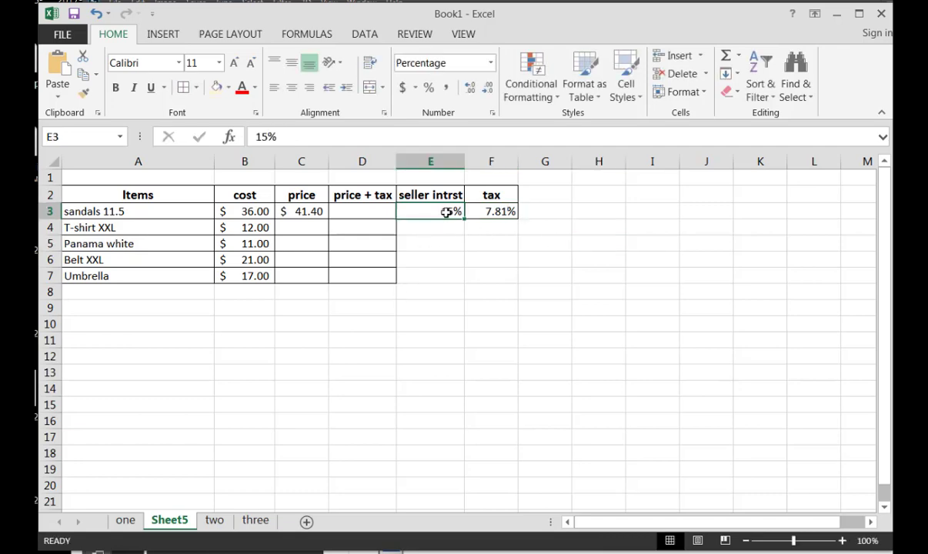
double_click(452, 213)
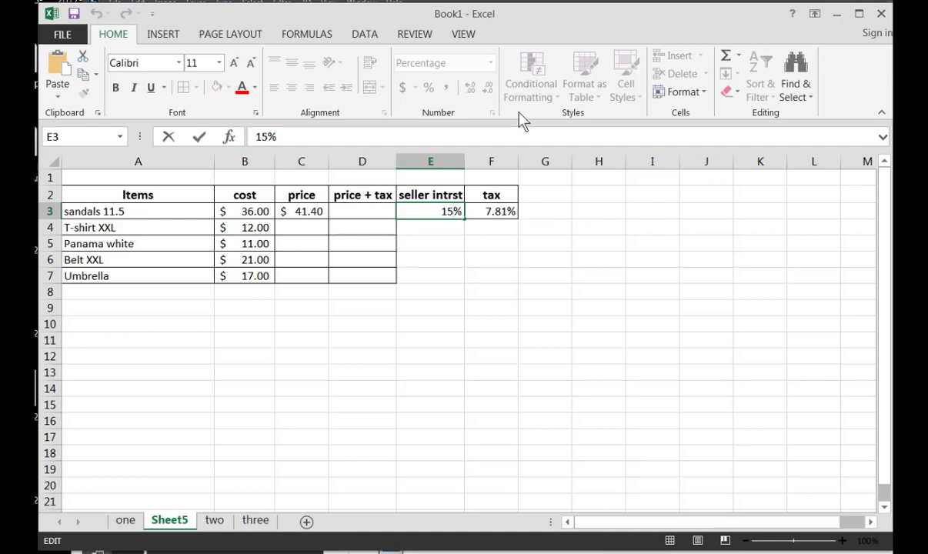
left_click(489, 240)
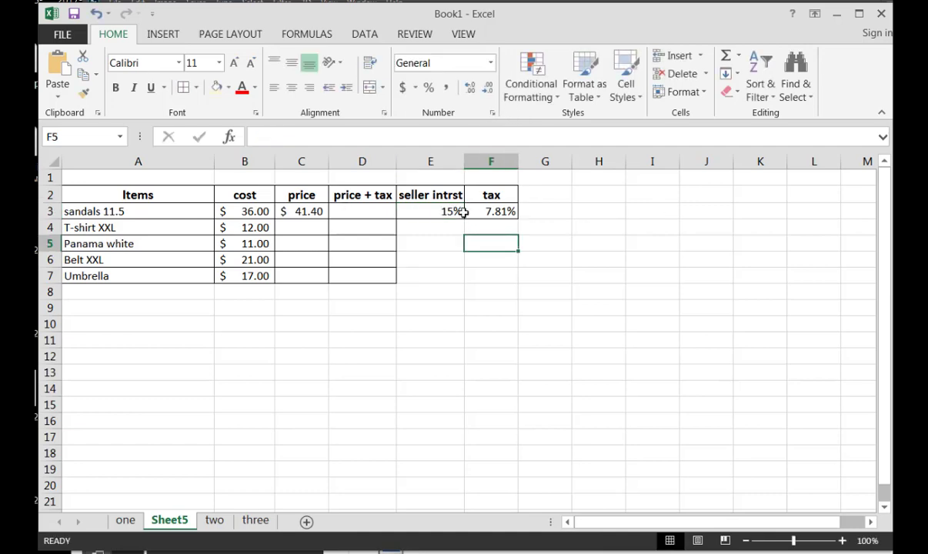
left_click(458, 209)
left_click(470, 87)
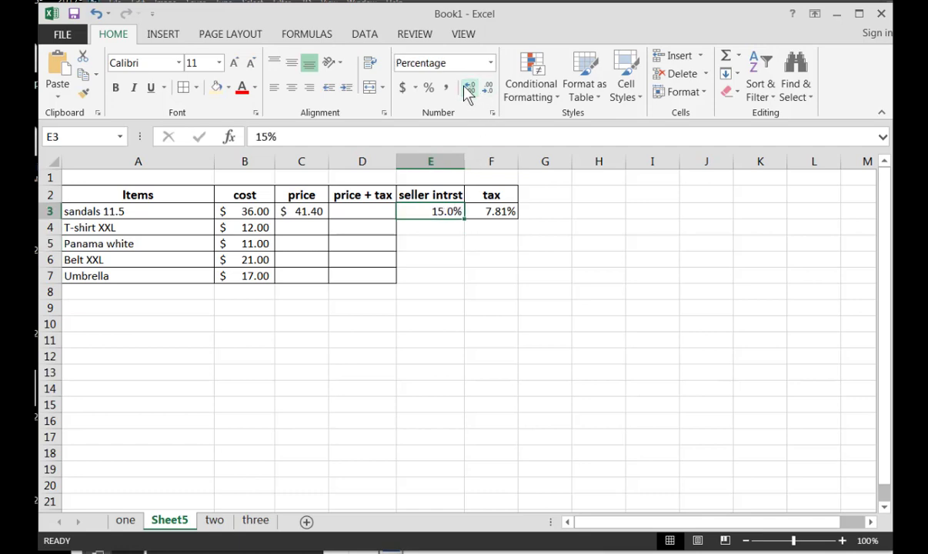
left_click(469, 87)
- Fill the price formula from C3 down through C7 with its relative reference to E3
key("Left")
key("Left")
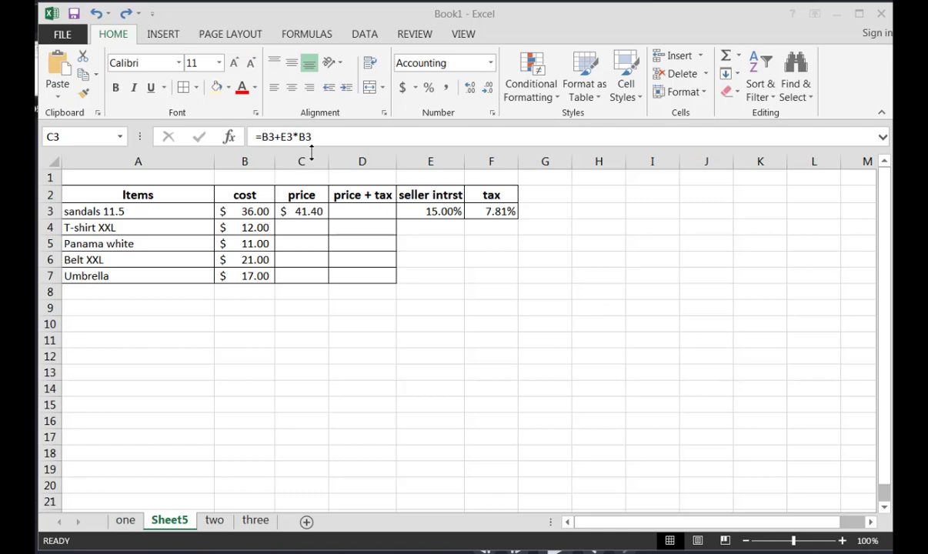
left_click(306, 212)
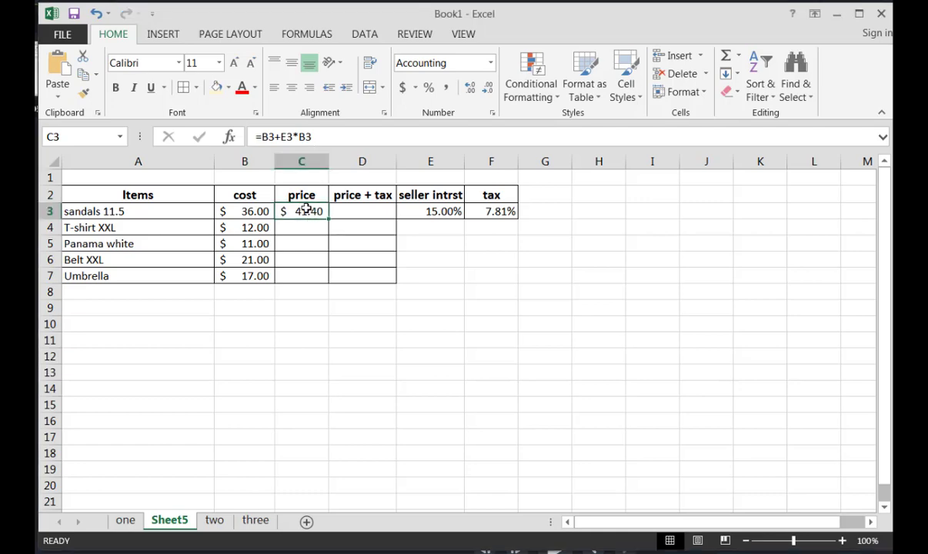
left_click_drag(327, 219, 331, 289)
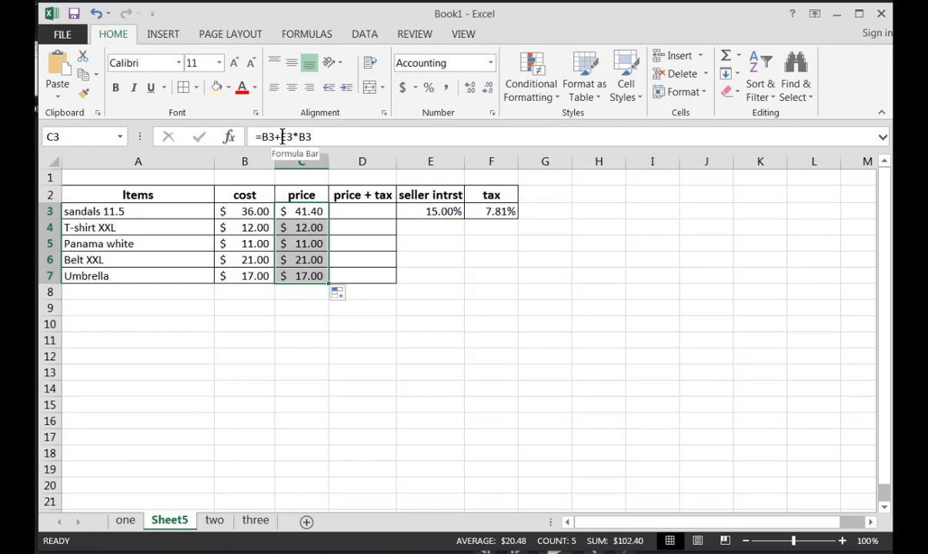
- Make the E3 reference absolute in C3's formula, giving =B3+$E$3*B3, and fill it down through C7
double_click(284, 137)
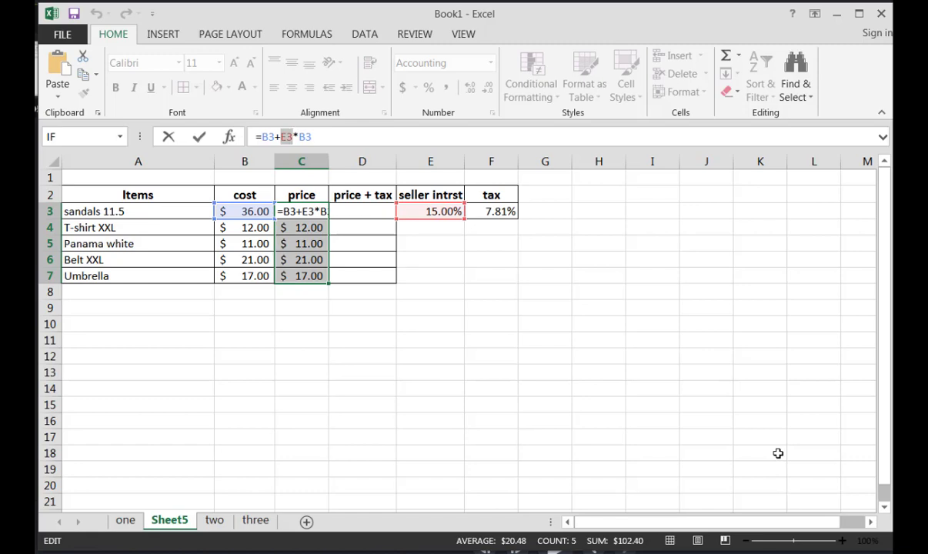
key("F4")
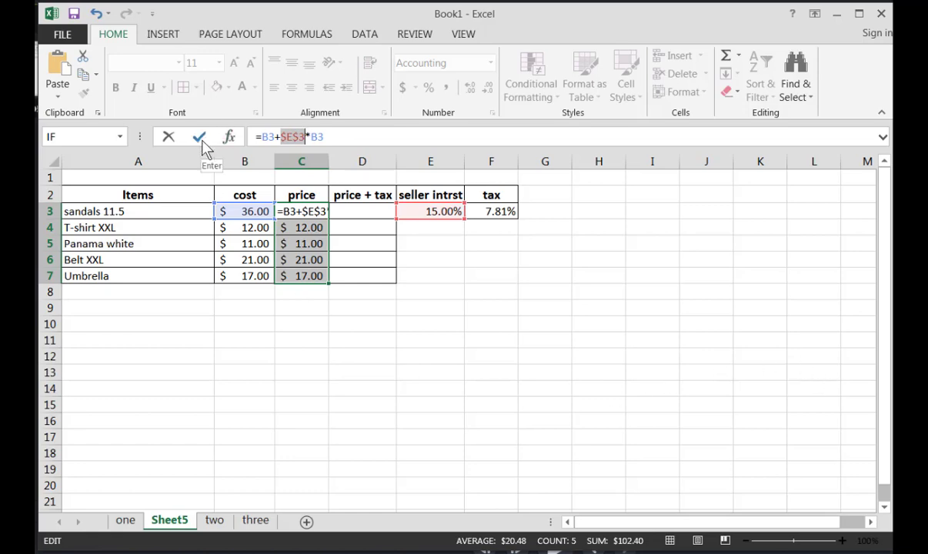
key("Return")
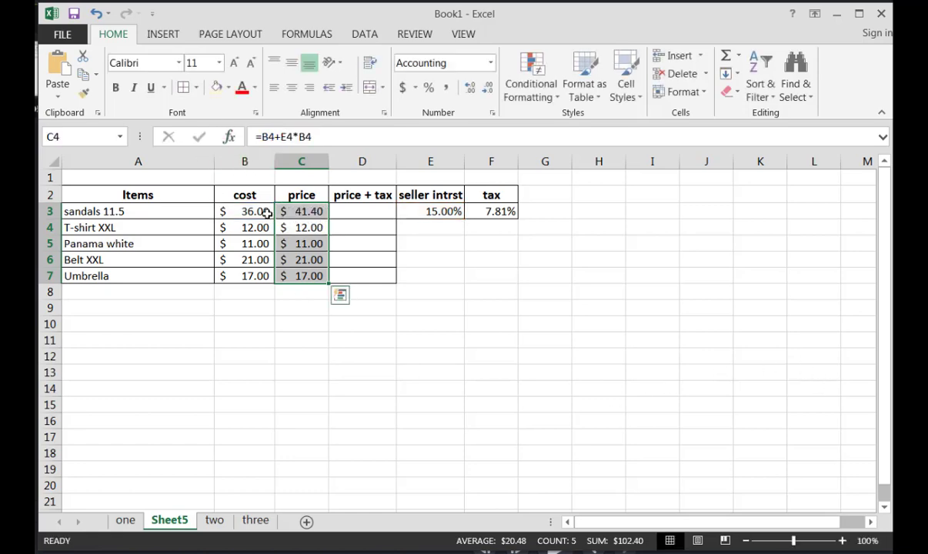
left_click(316, 211)
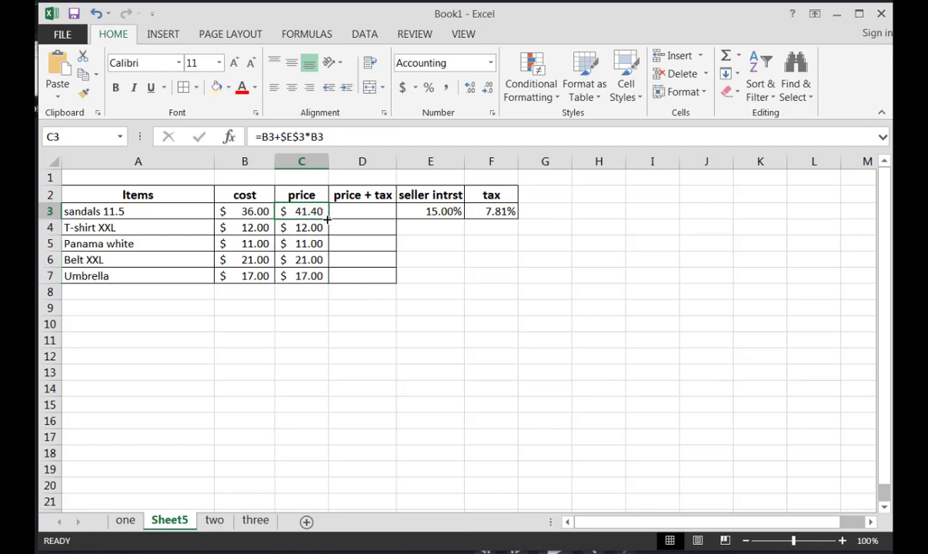
left_click_drag(328, 218, 319, 279)
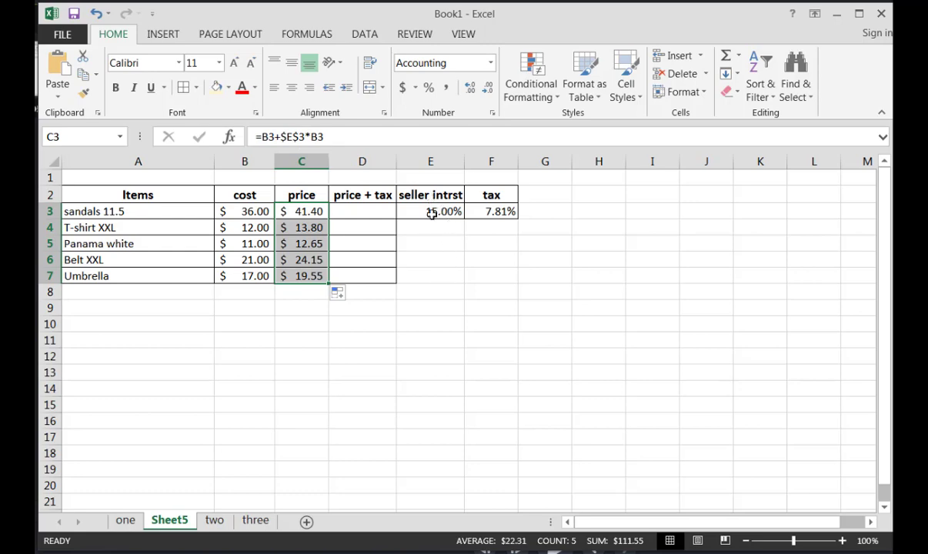
- Enter the price plus tax formula =C3+F3*C3 in D3 for the sandals
left_click(369, 211)
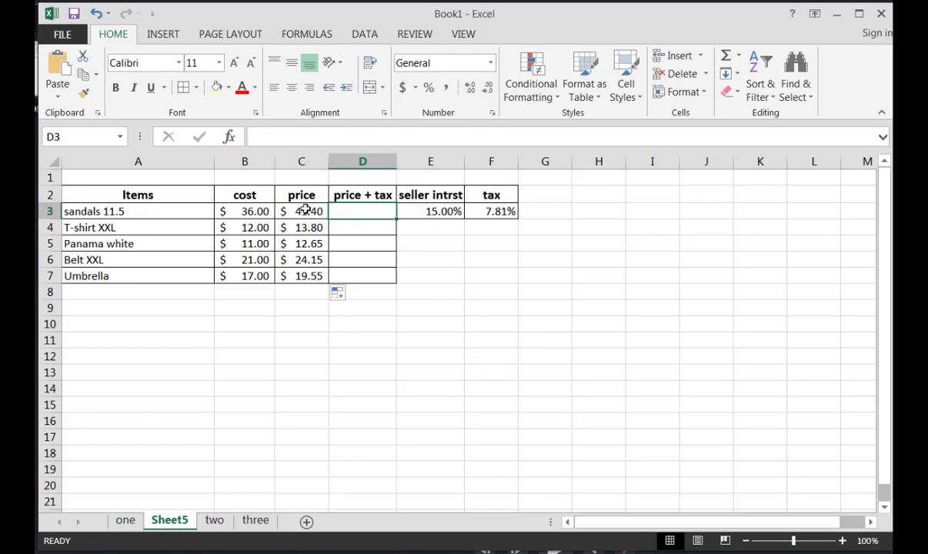
type("=")
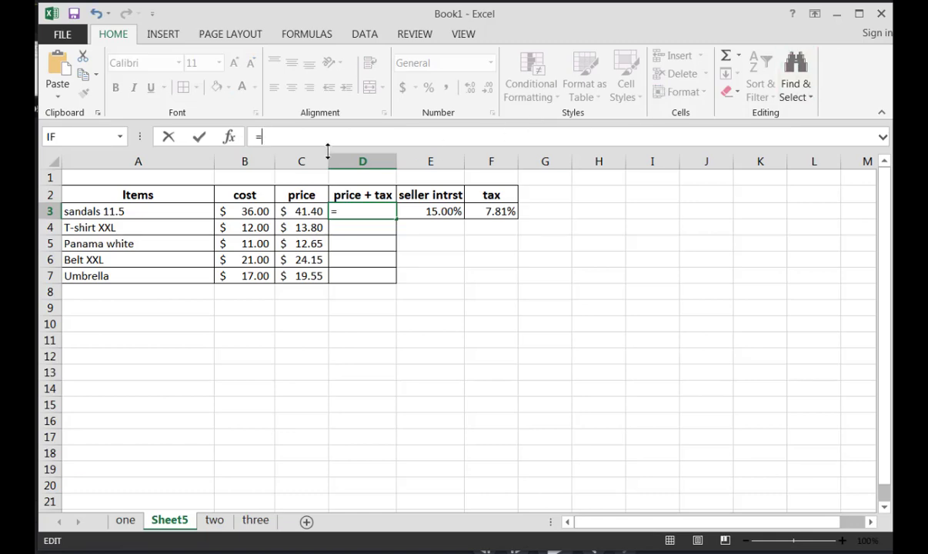
left_click(306, 212)
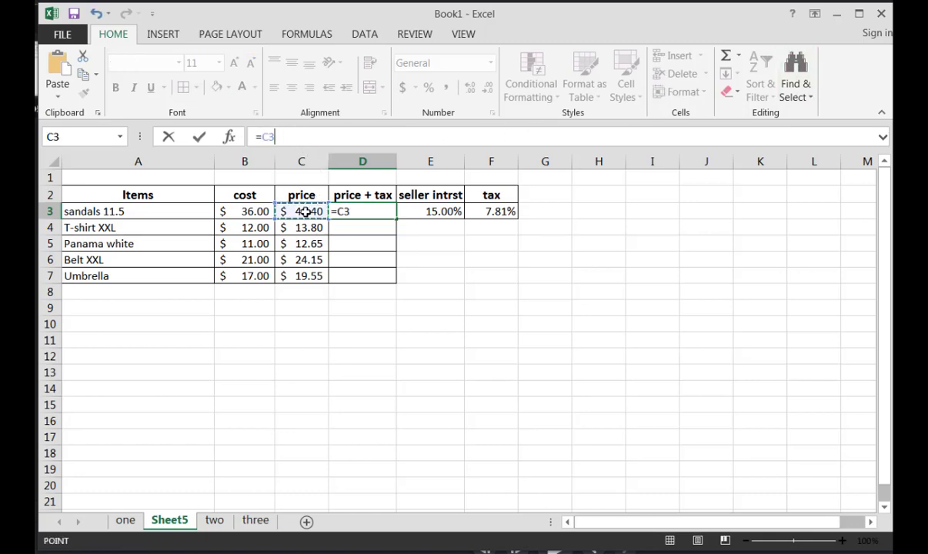
type("+")
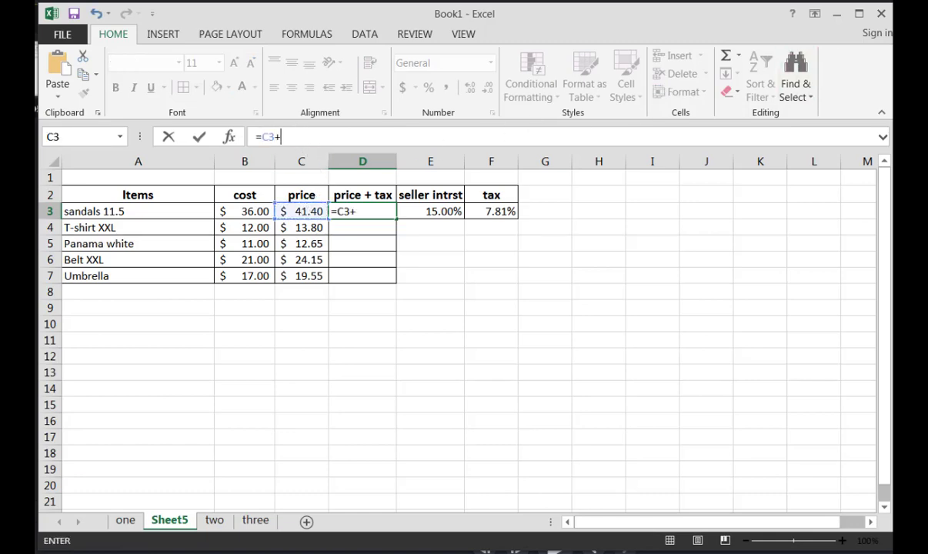
left_click(502, 211)
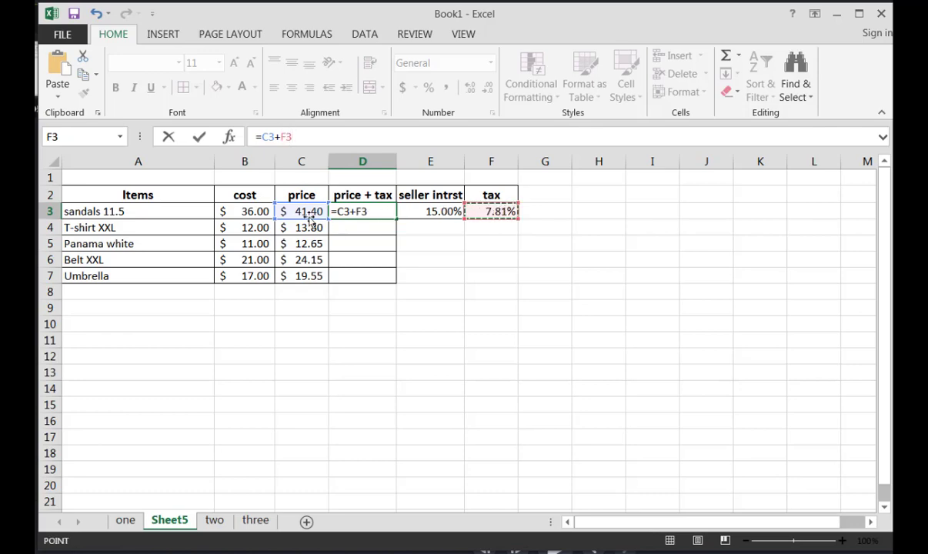
type("*")
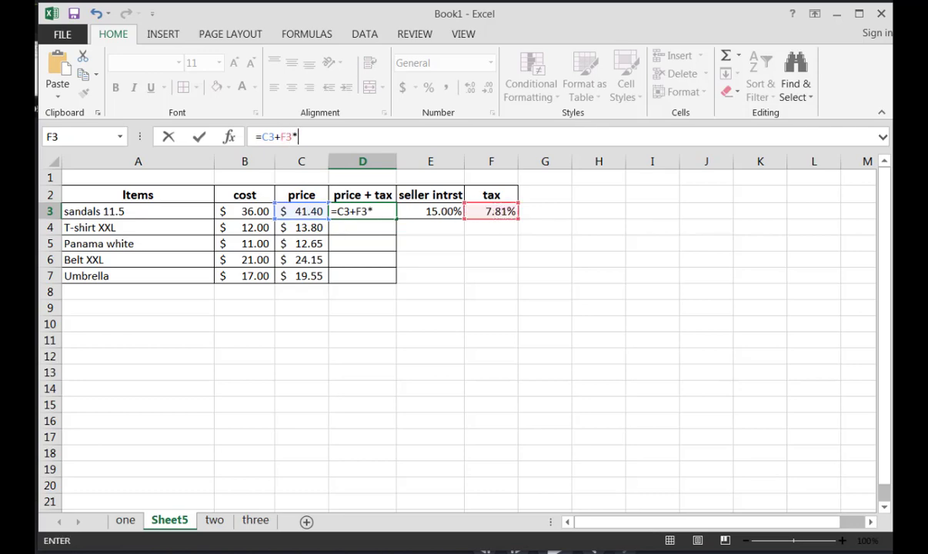
left_click(301, 209)
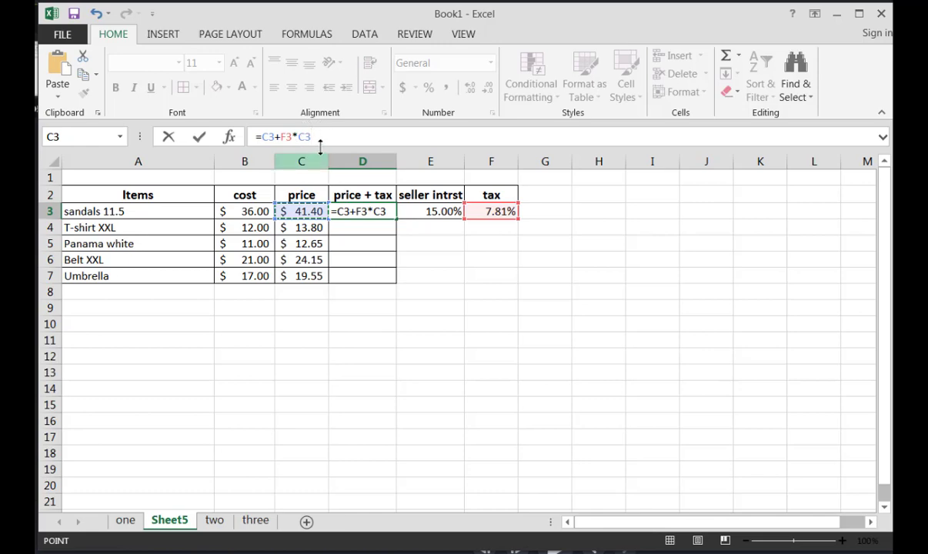
left_click(200, 137)
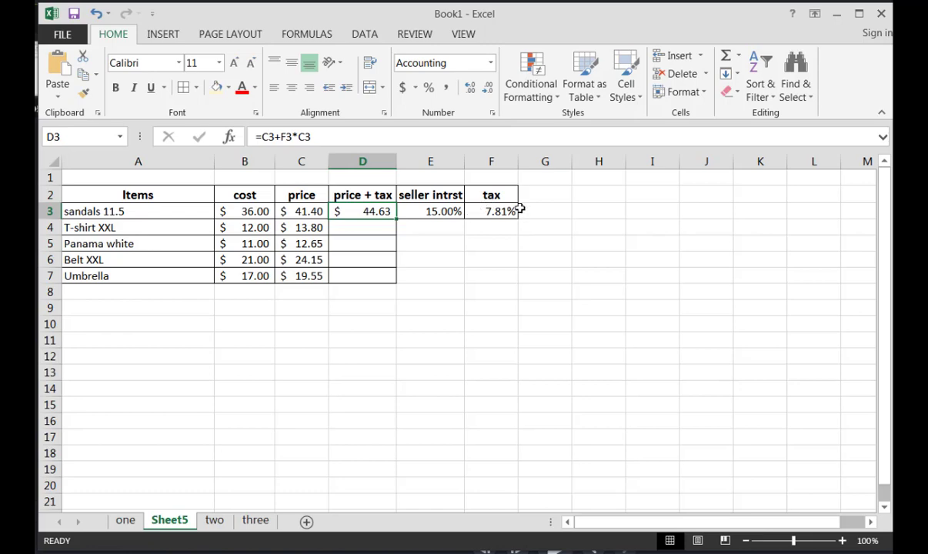
- Make the F3 reference absolute in D3's formula, giving =C3+$F$3*C3, and fill it down through D7
double_click(279, 136)
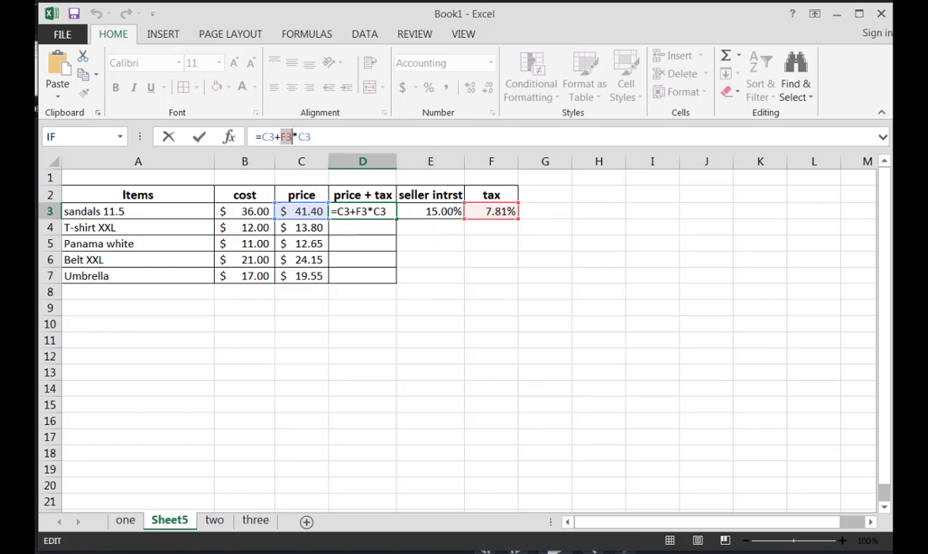
key("F4")
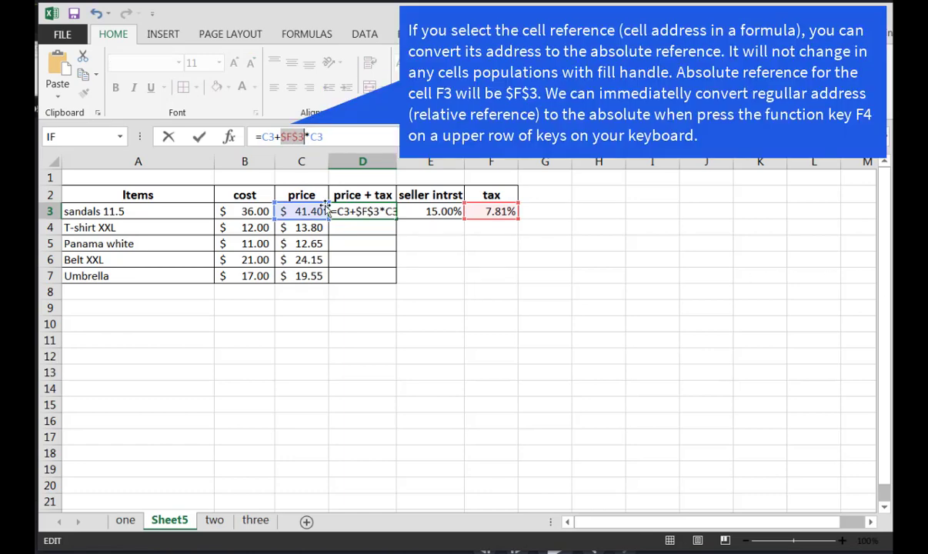
left_click(200, 139)
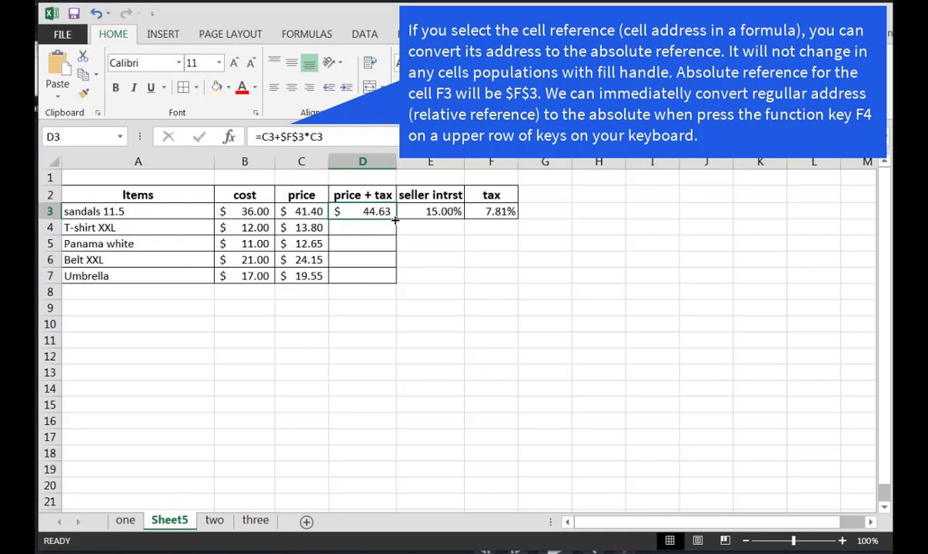
left_click_drag(396, 218, 399, 282)
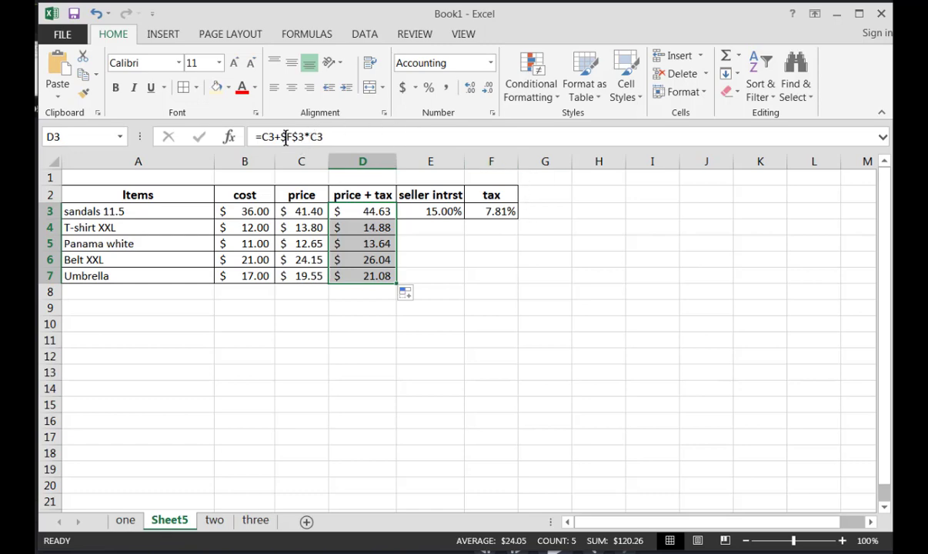
left_click_drag(281, 136, 305, 136)
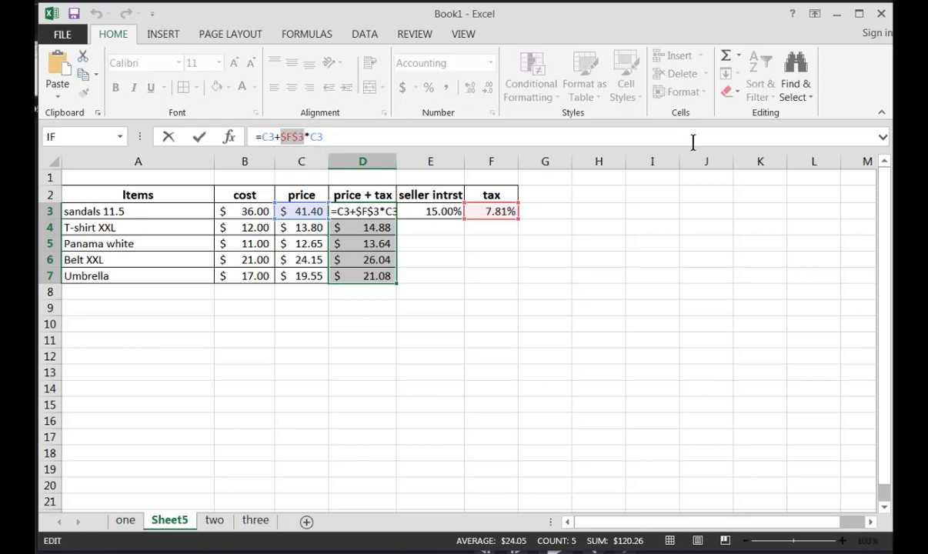